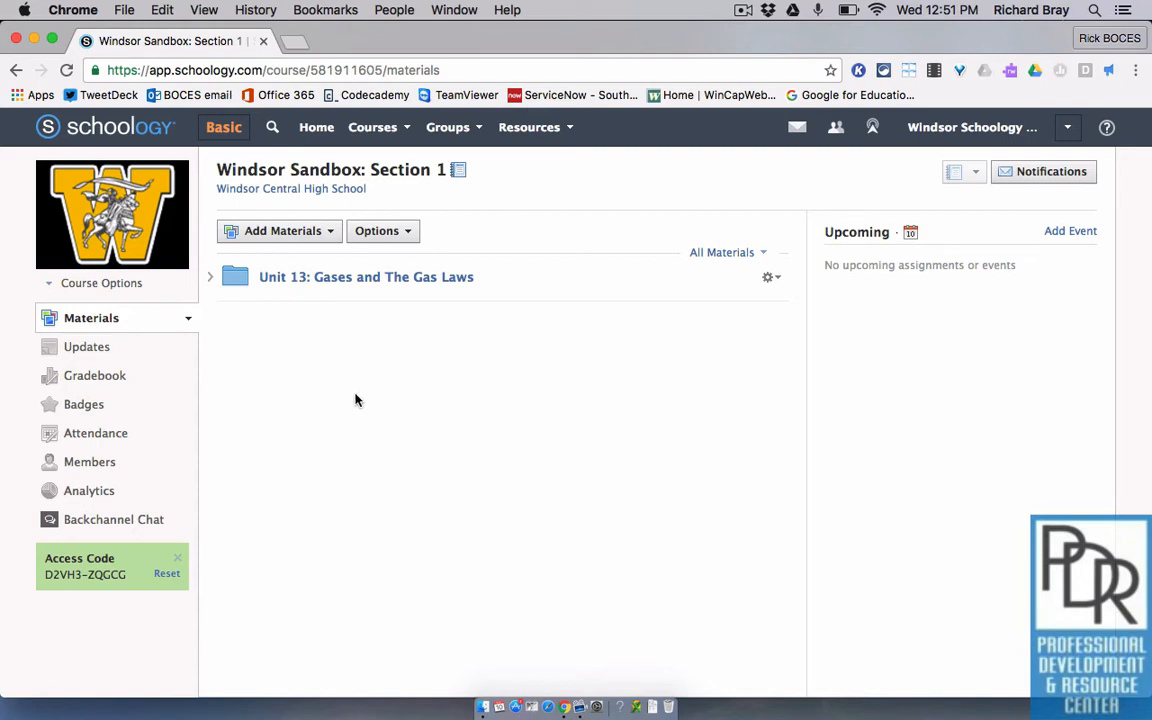
- Open the Unit 13: Gases and The Gas Laws folder and bring up its Student Completion rules
left_click(345, 281)
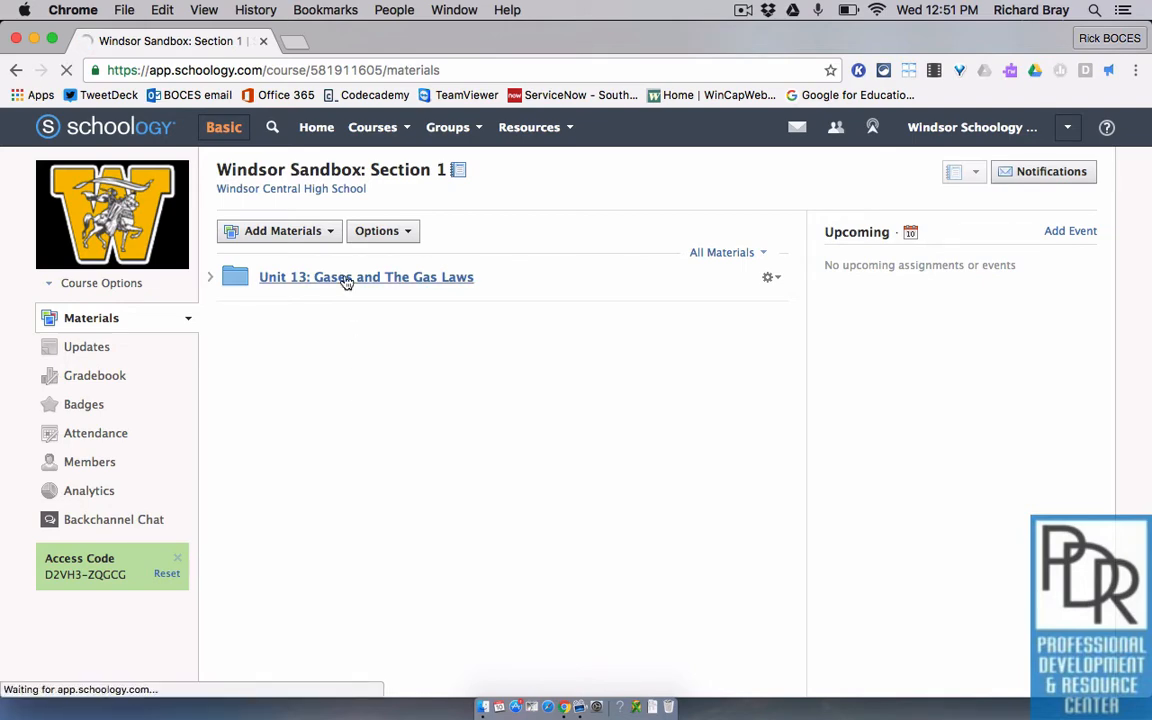
scroll(454, 383, "down", 3)
scroll(454, 383, "down", 10)
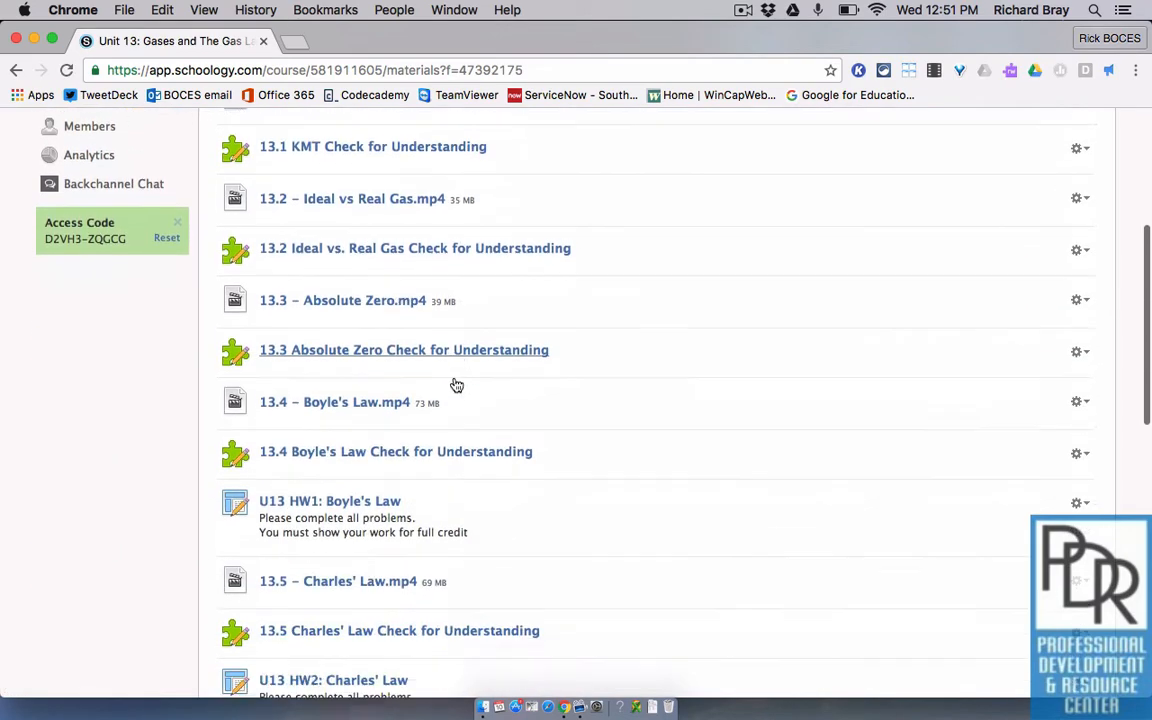
scroll(455, 384, "up", 10)
scroll(455, 384, "up", 2)
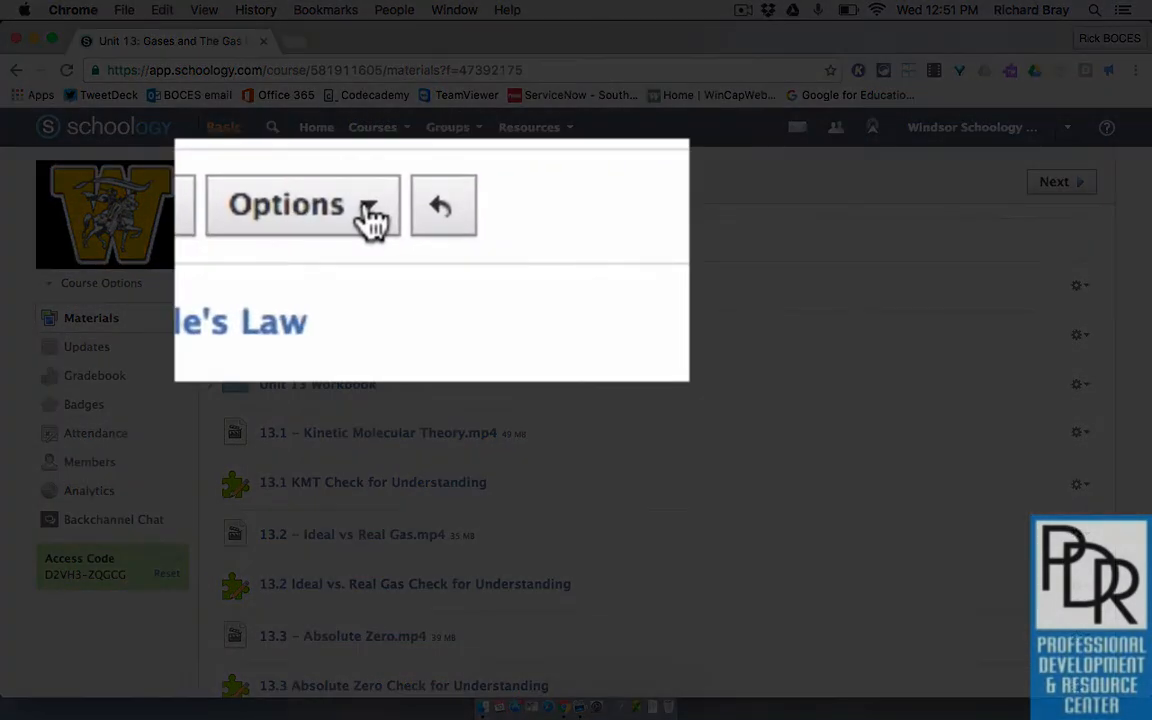
left_click(408, 244)
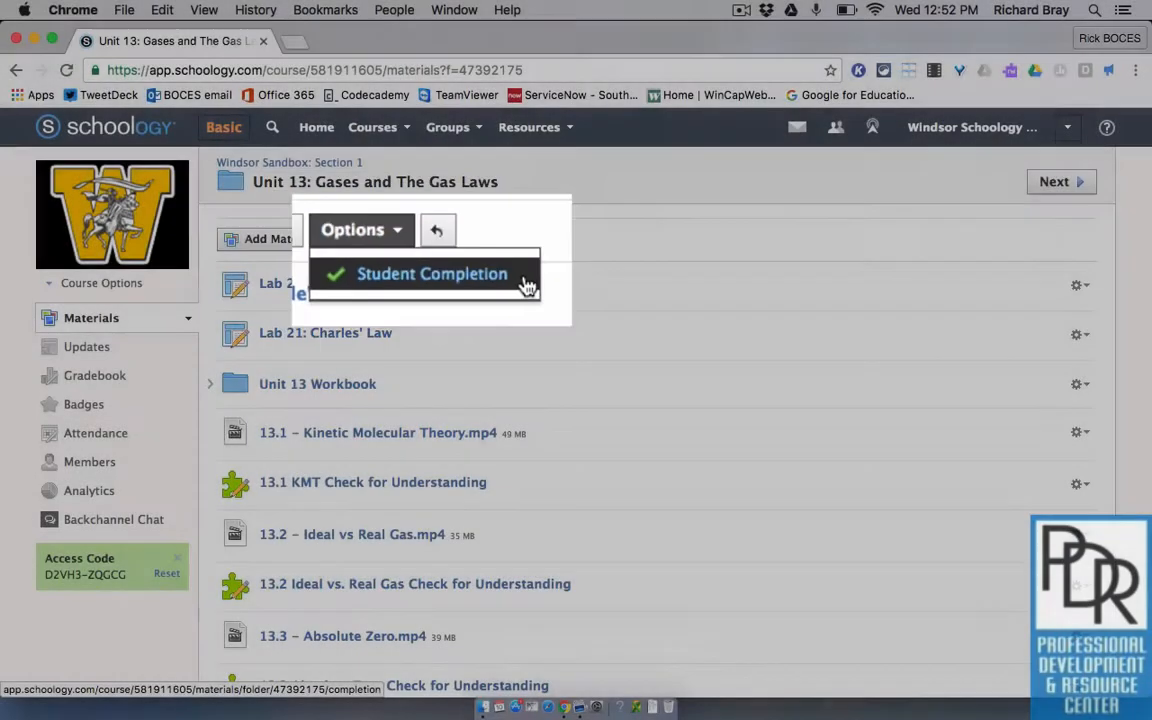
left_click(520, 285)
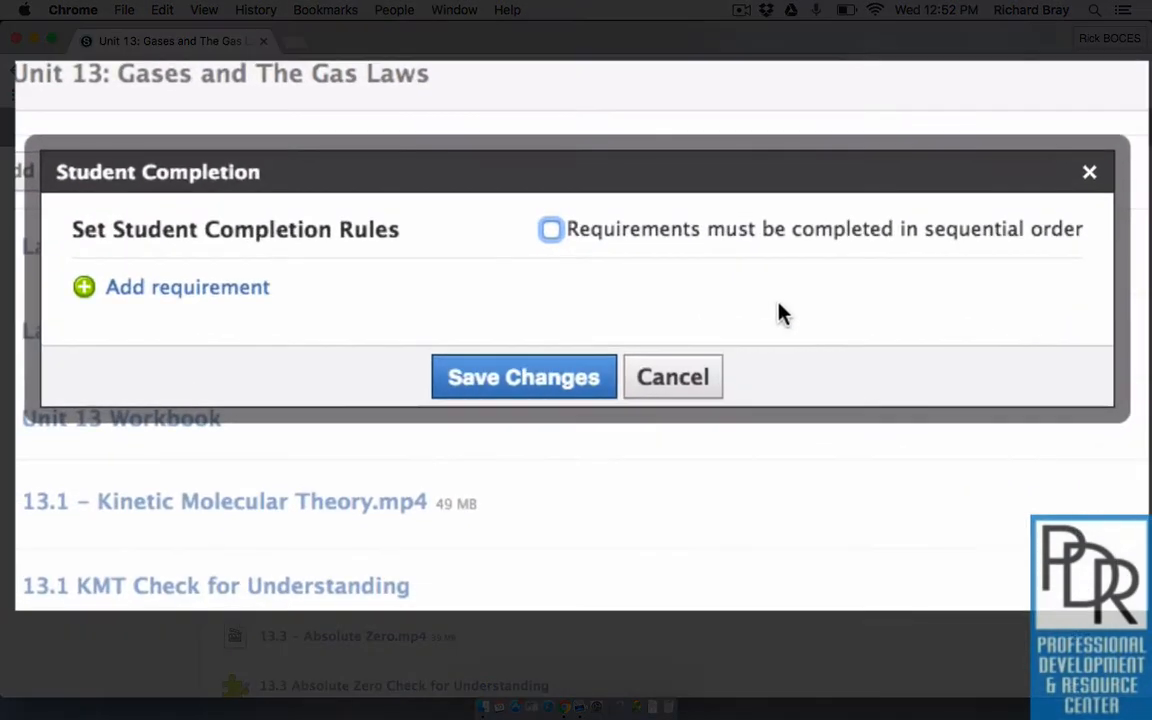
- Turn on the rule that the folder's requirements must be completed in sequential order
left_click(551, 232)
left_click(551, 232)
left_click(550, 231)
- Add a requirement that members must make a submission for Lab 20: Boyle's Law
left_click(208, 299)
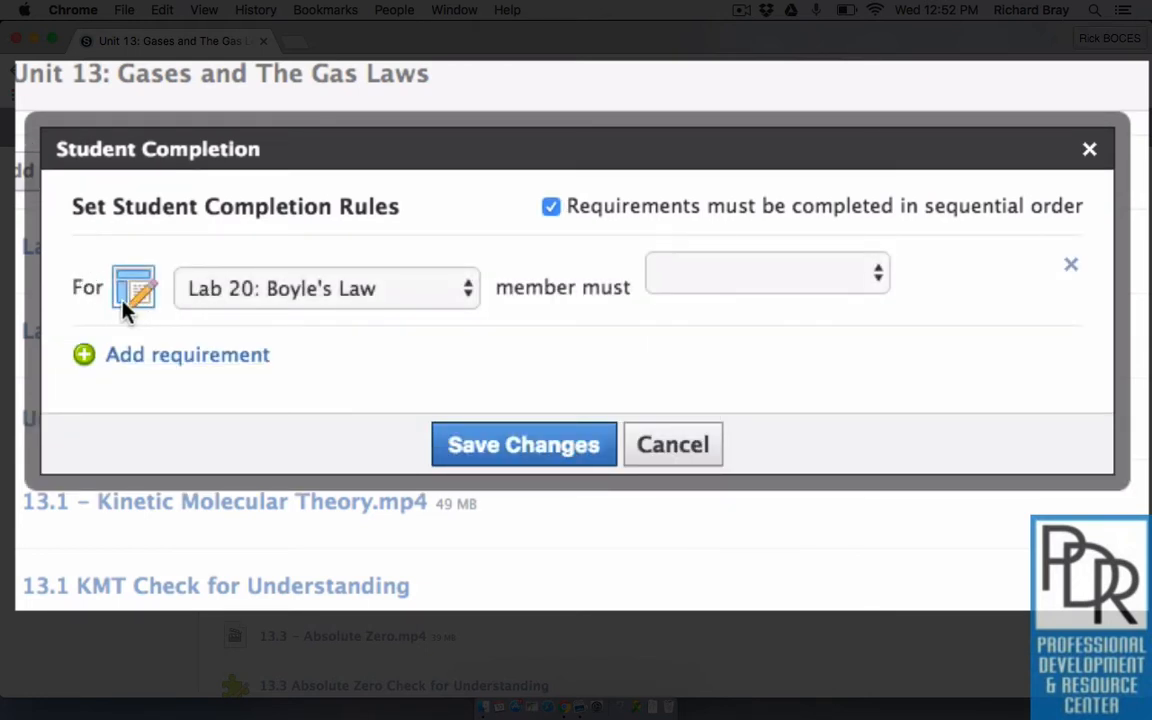
left_click(305, 293)
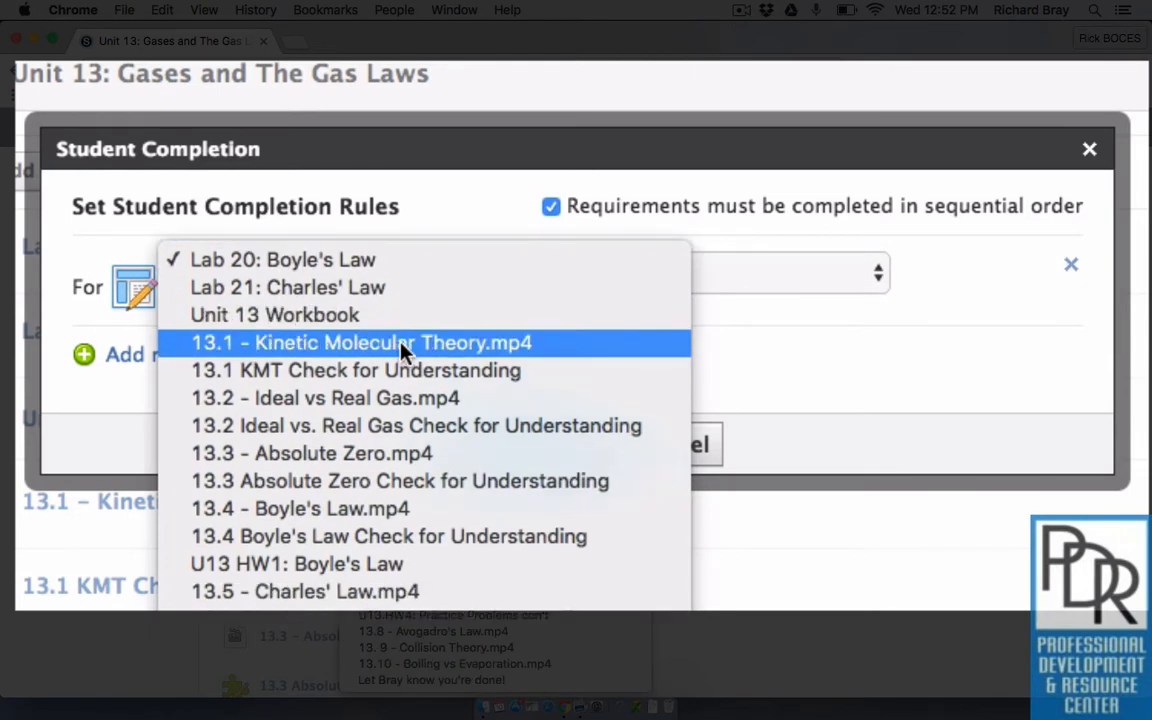
left_click(386, 259)
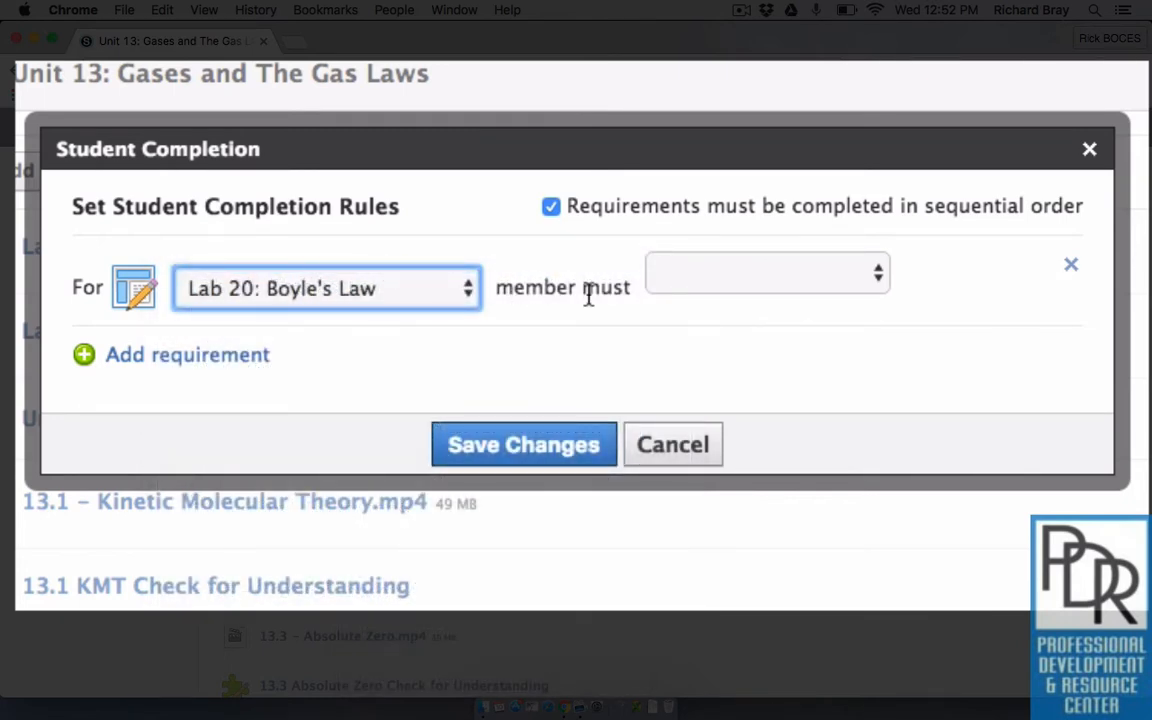
left_click(740, 288)
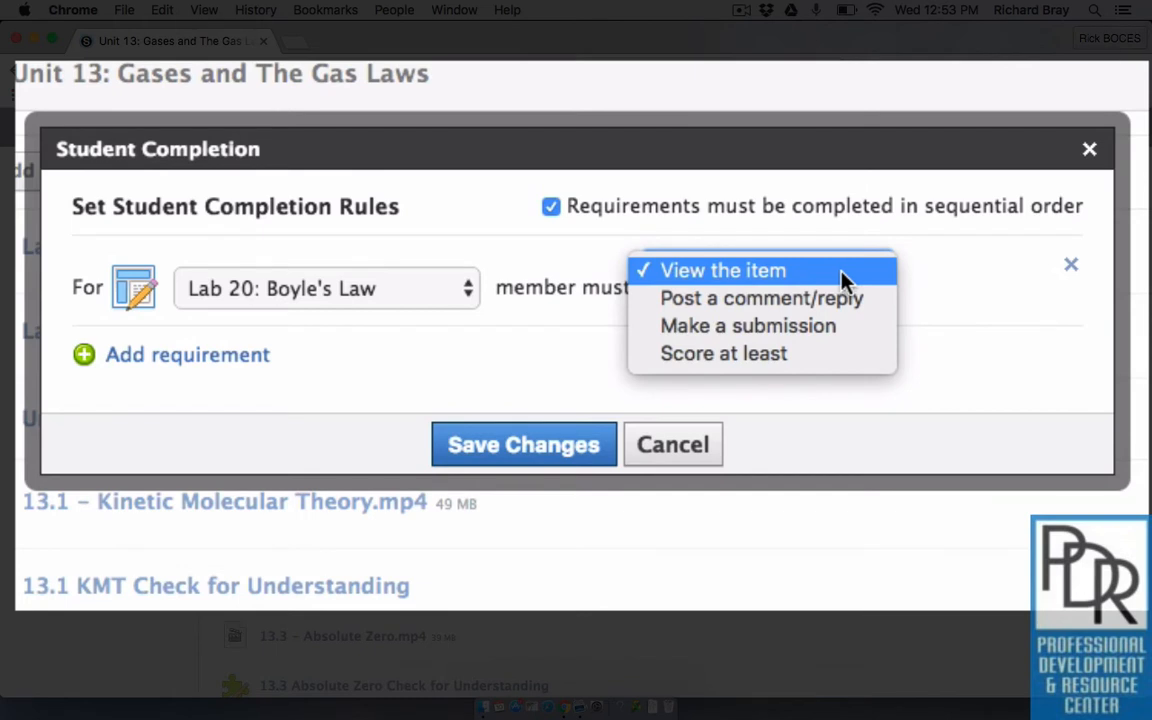
left_click(856, 342)
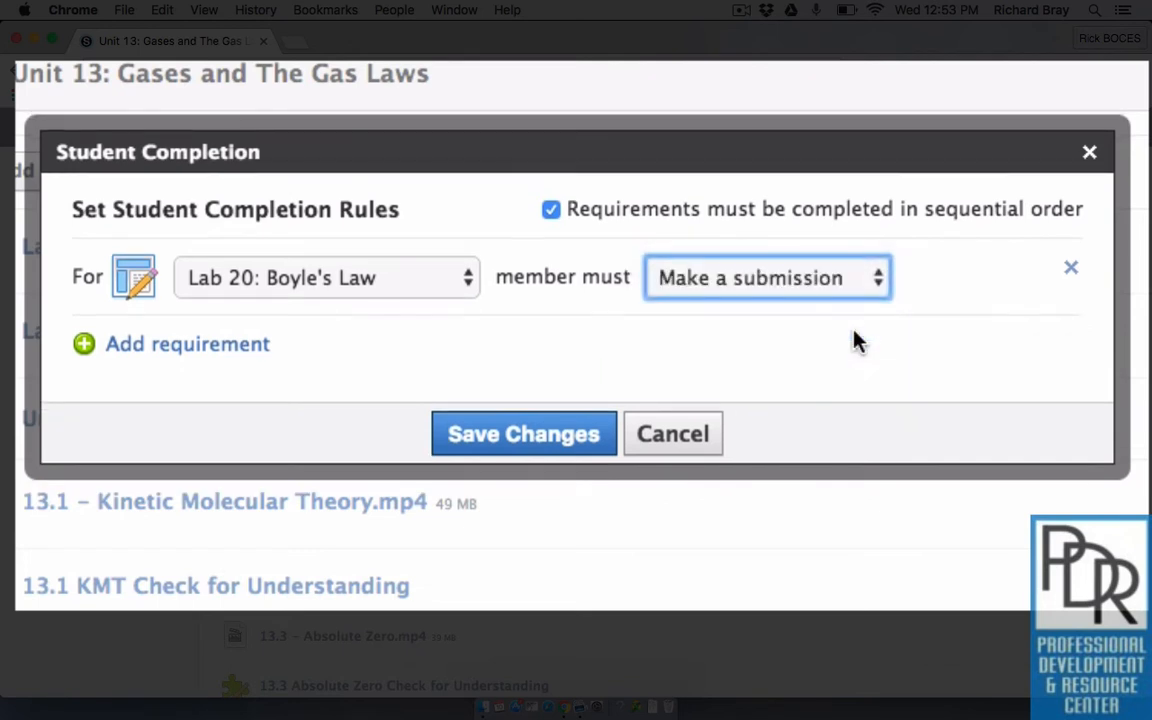
- Add a second requirement that members must score at least 85 on Lab 21: Charles' Law
left_click(244, 347)
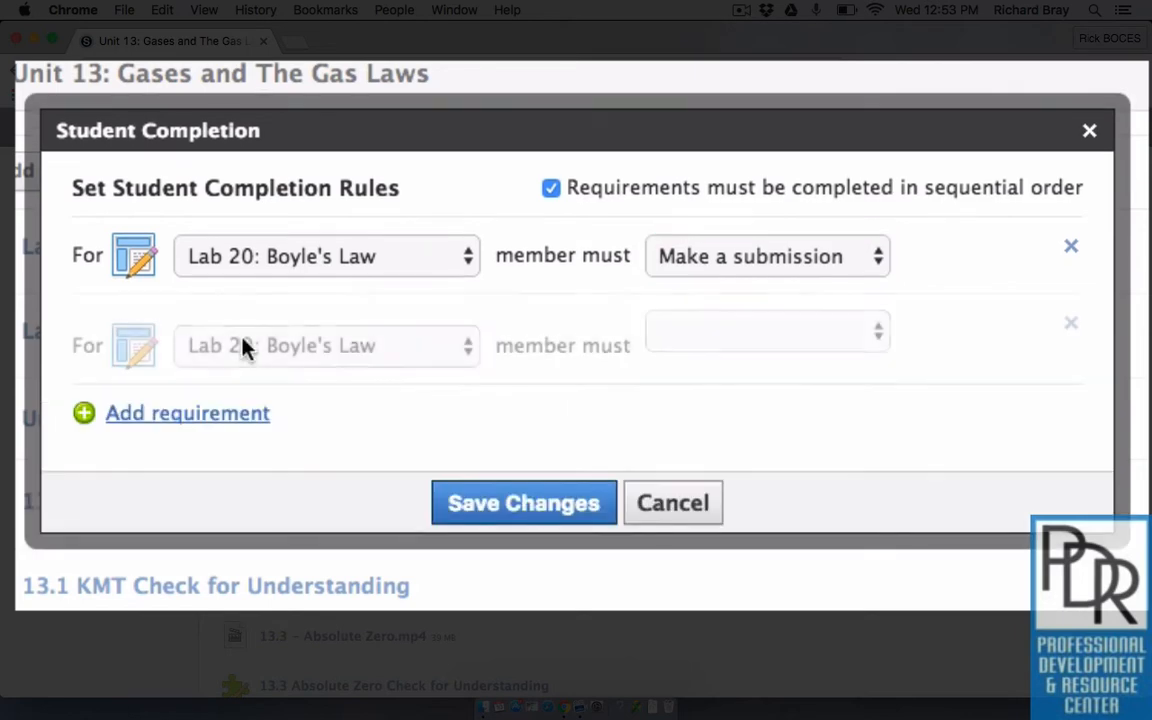
left_click(287, 350)
left_click(314, 372)
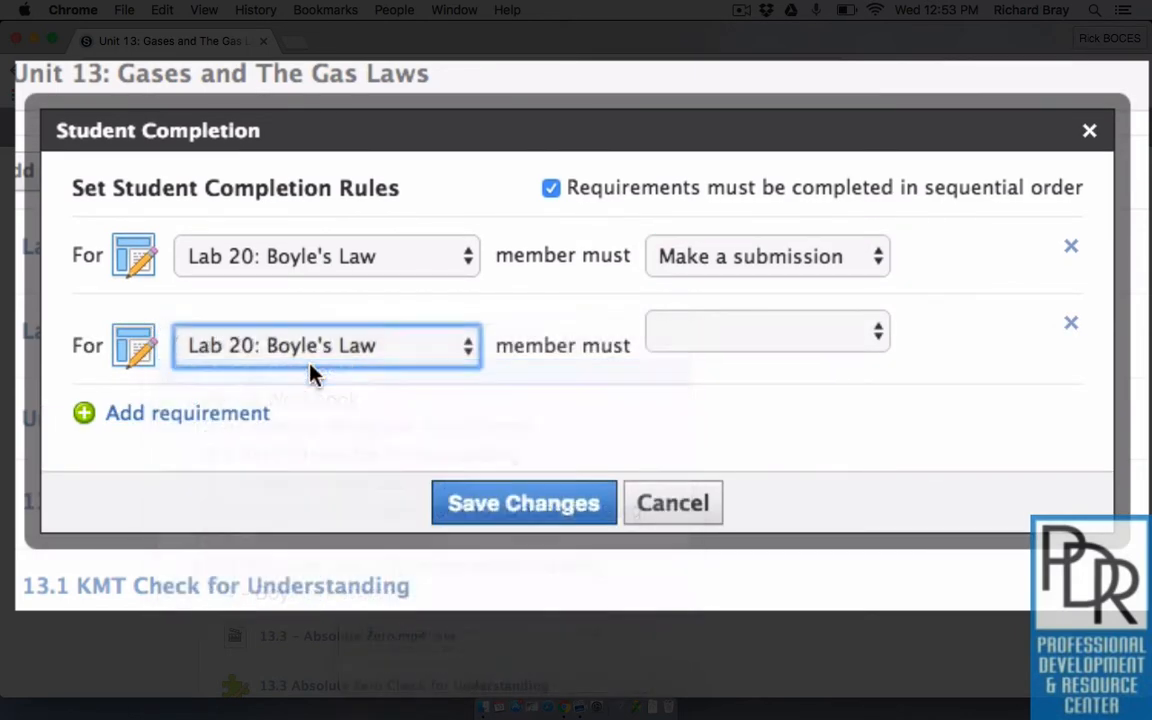
left_click(728, 345)
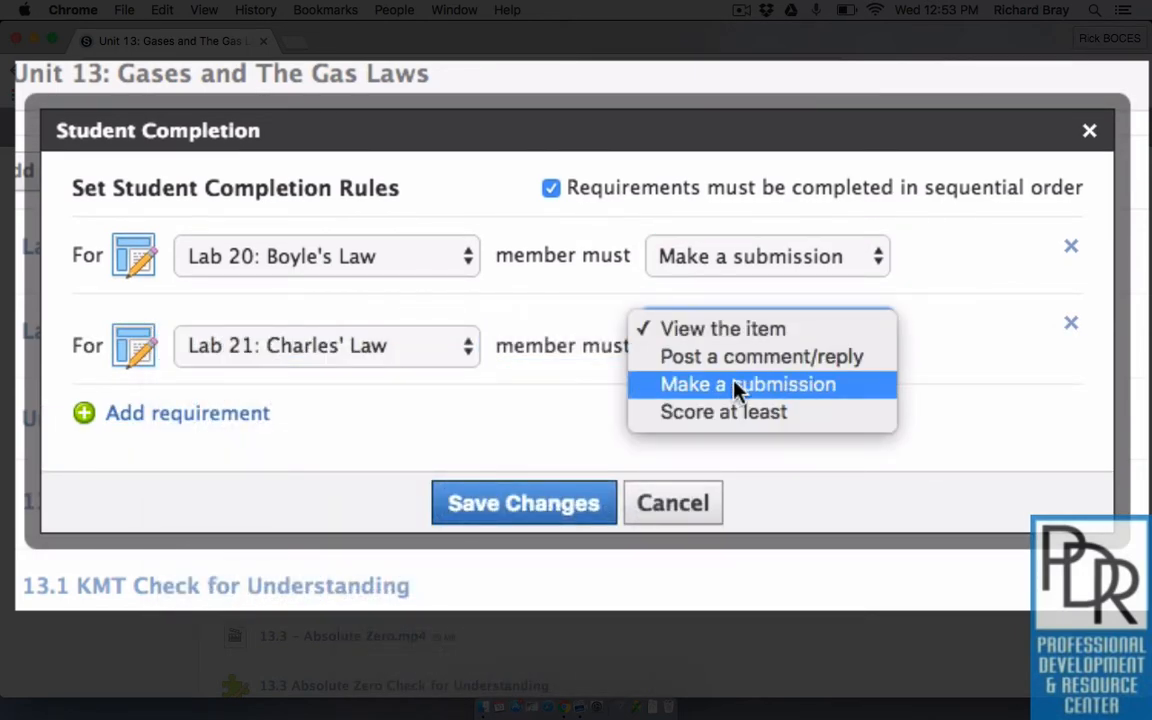
left_click(728, 413)
left_click(946, 328)
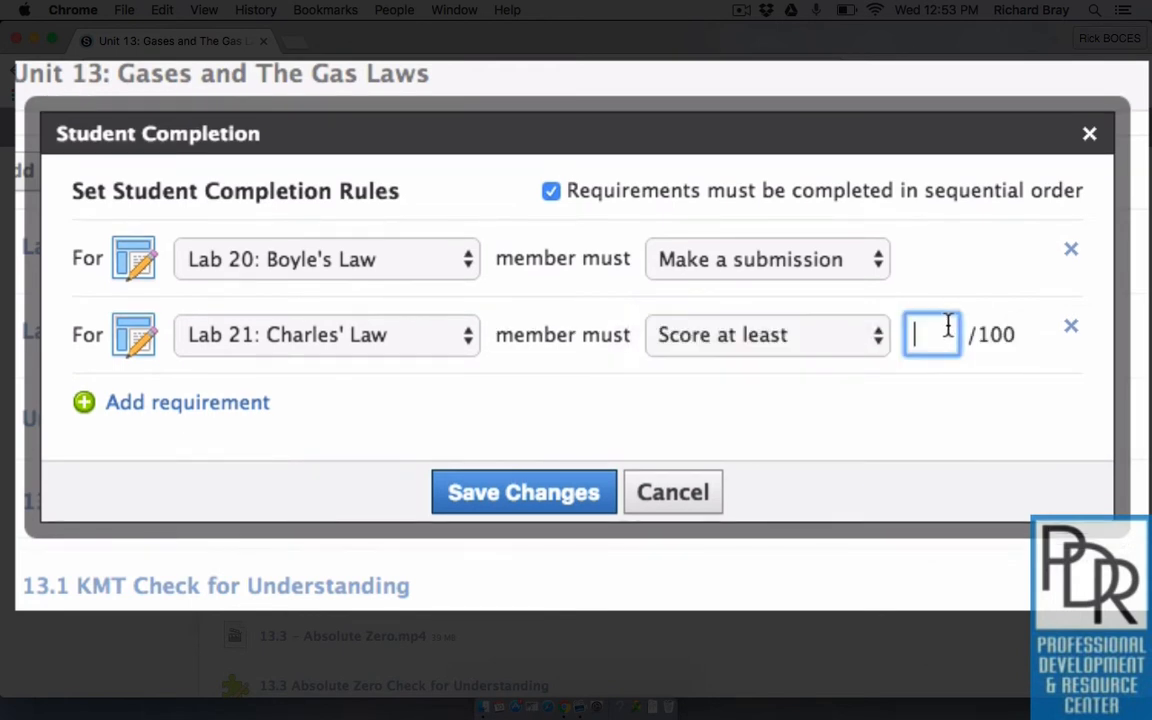
type("85")
- Add a third requirement that members must complete the Unit 13 Workbook folder
left_click(240, 403)
left_click(240, 403)
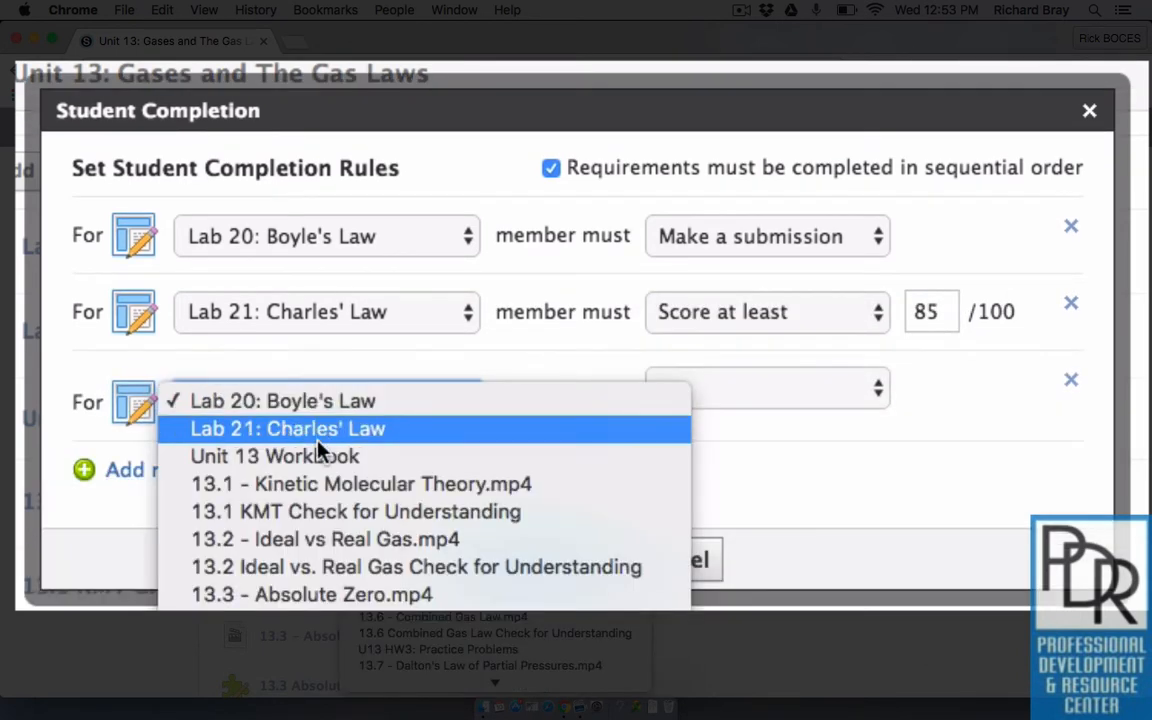
left_click(345, 456)
left_click(720, 381)
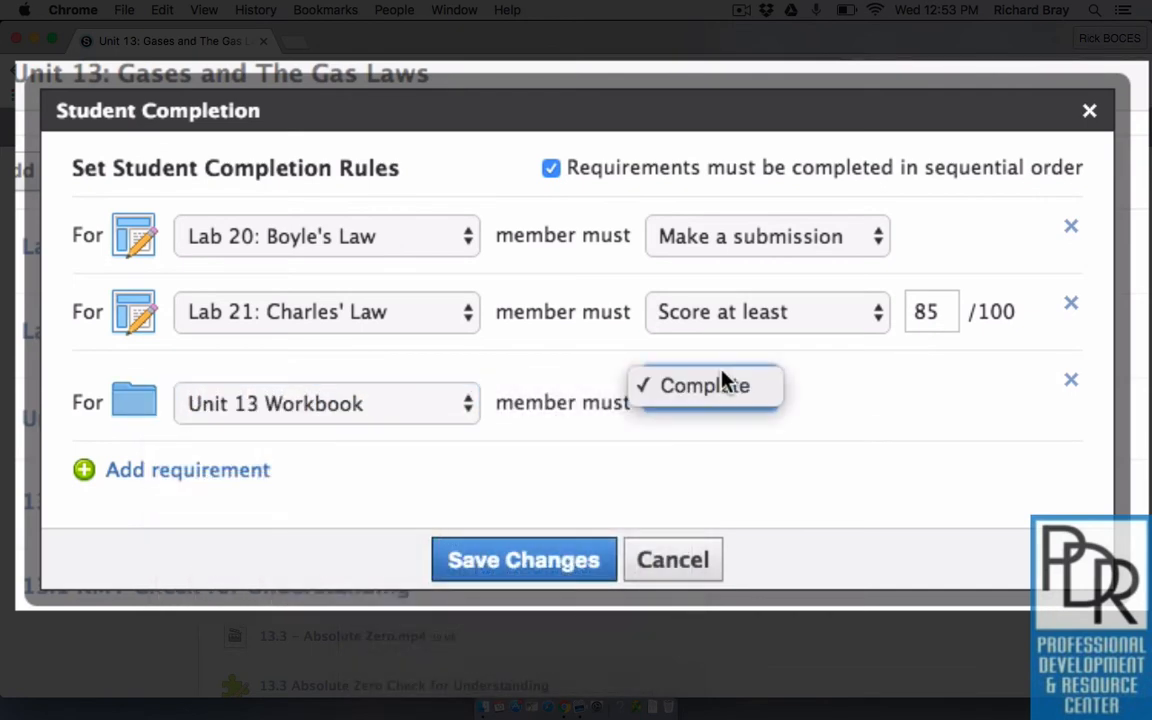
left_click(715, 392)
- Change the third requirement to viewing the 13.1 - Kinetic Molecular Theory.mp4 video, and save the completion rules
left_click(442, 406)
left_click(442, 407)
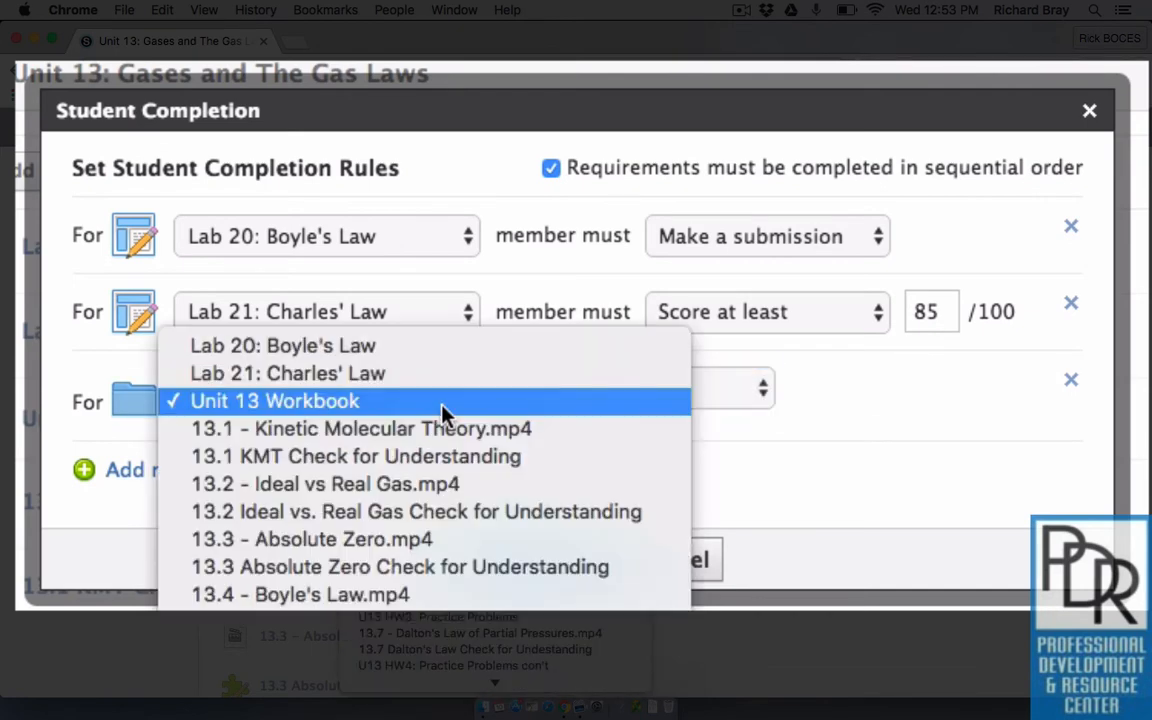
left_click(466, 425)
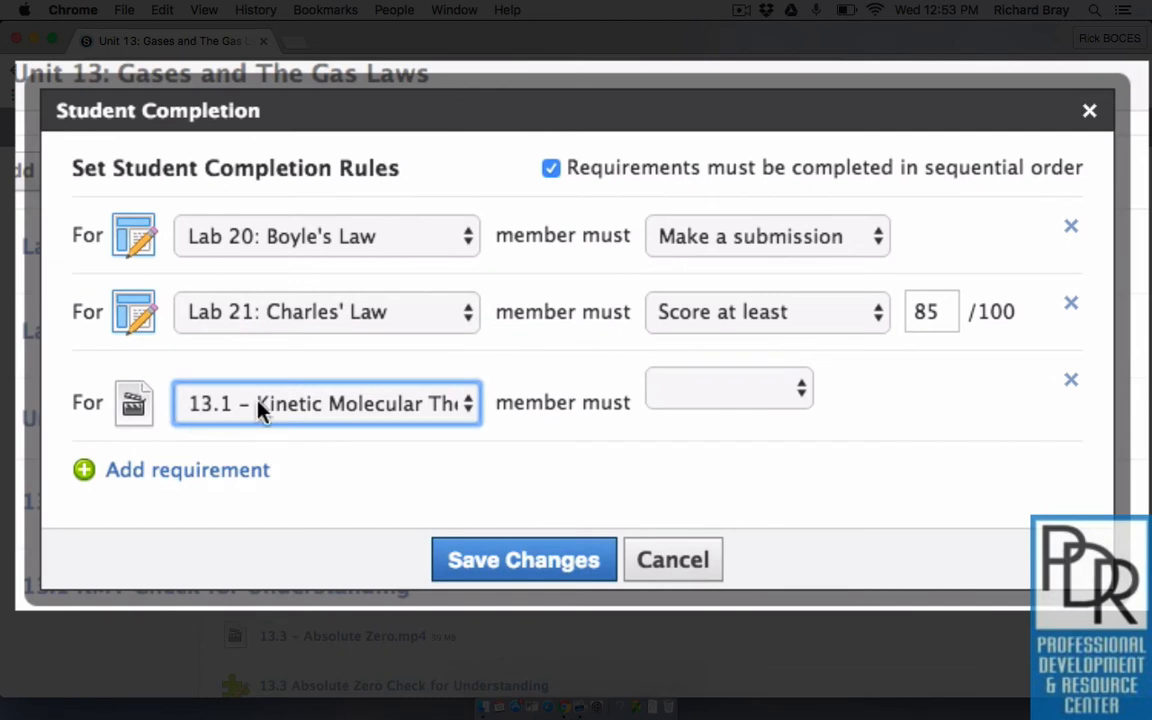
left_click(740, 390)
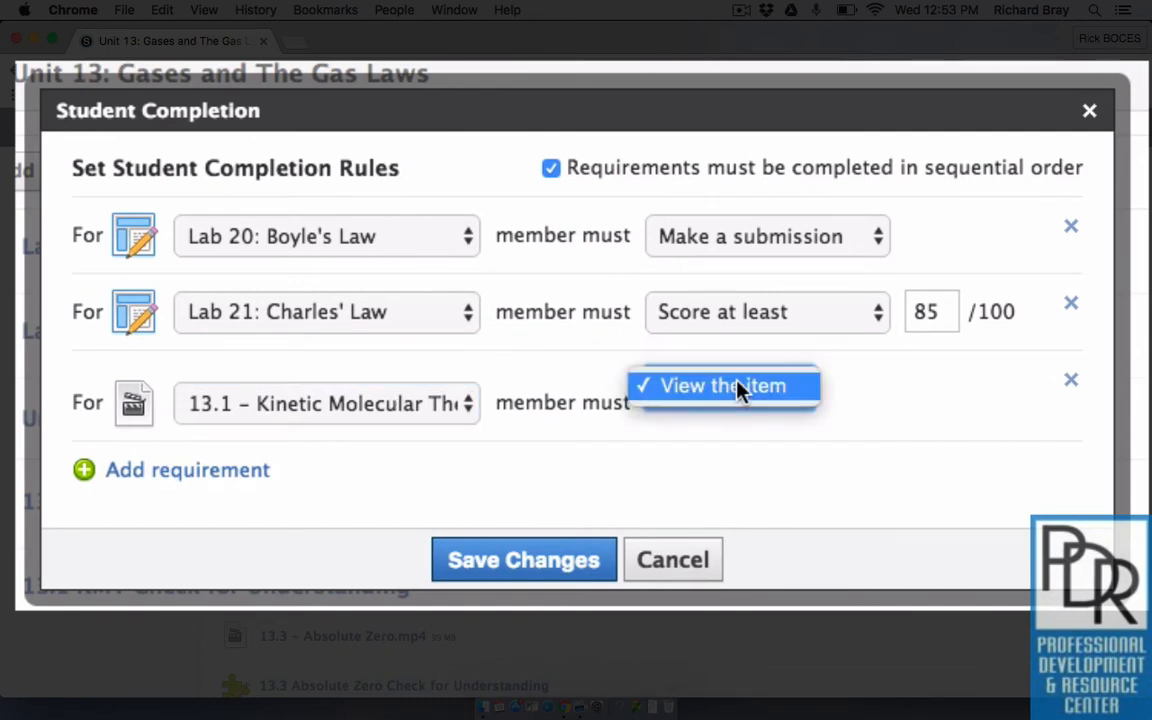
left_click(797, 398)
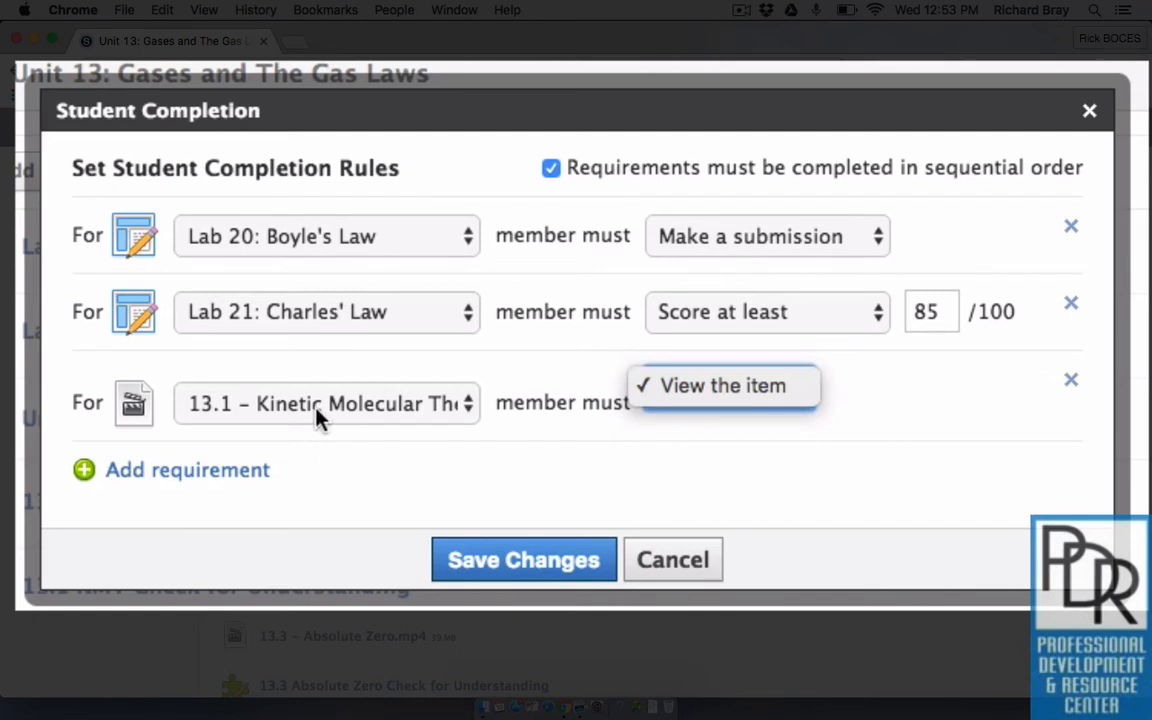
left_click(783, 390)
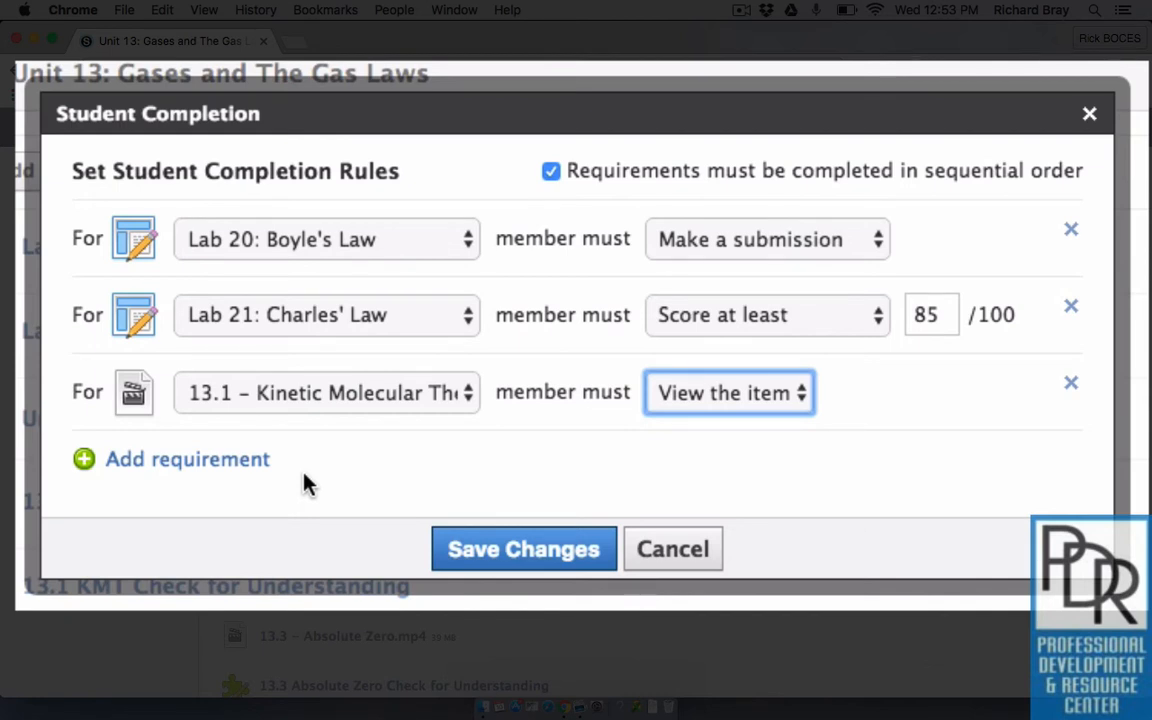
left_click(512, 552)
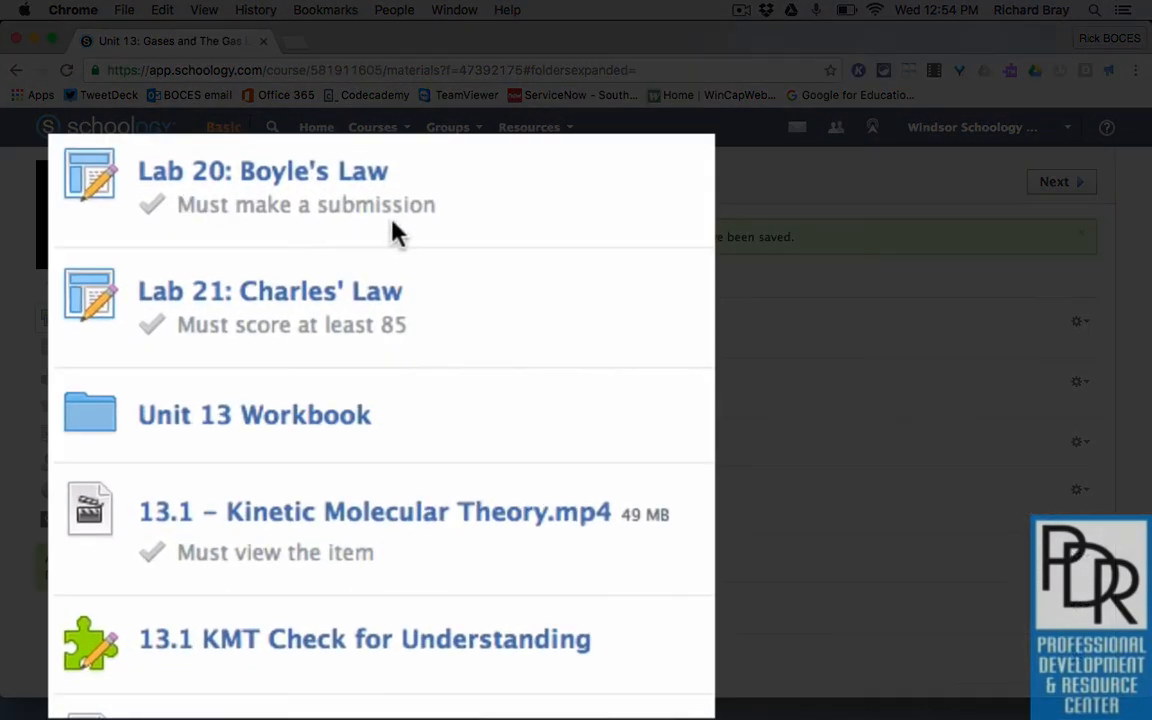
scroll(337, 231, "down", 2)
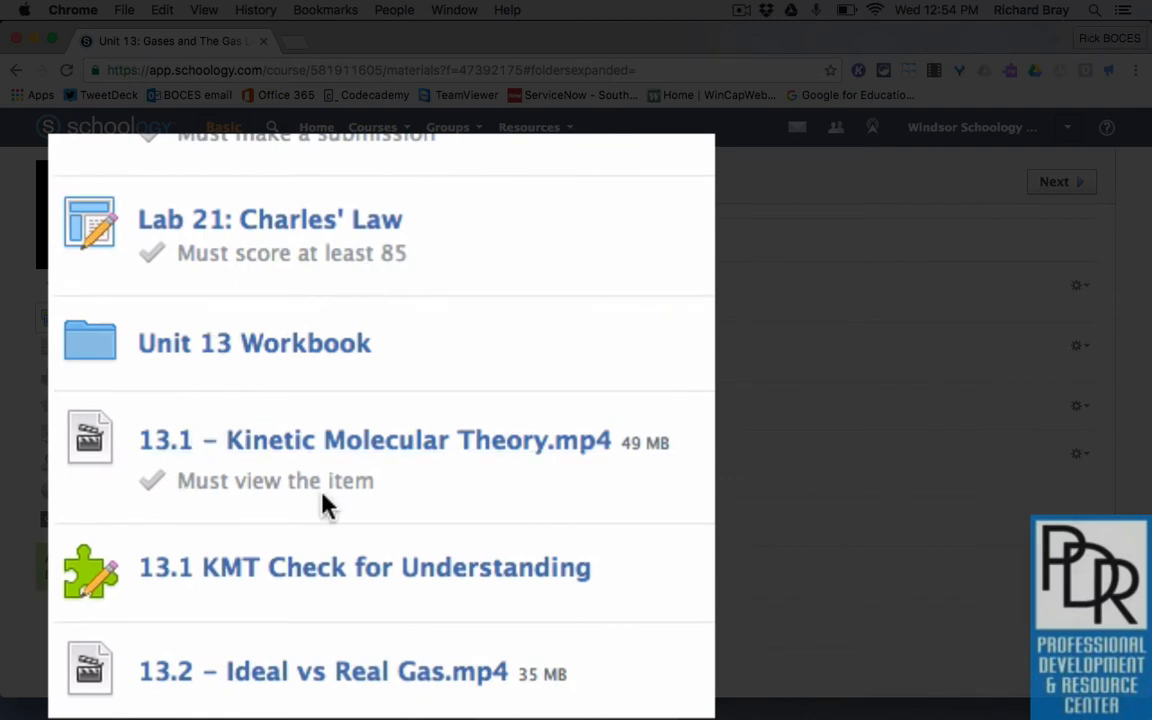
mouse_move(640, 435)
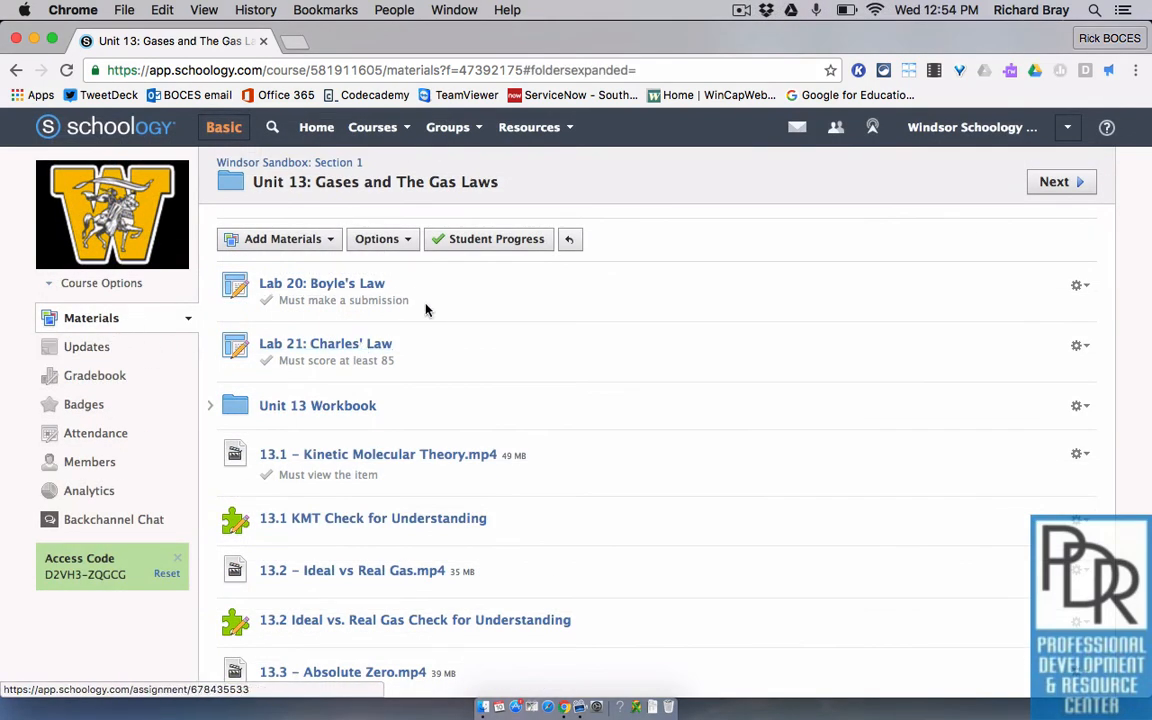
- Try adding a requirement for the Unit 13 folder to the course-level completion rules, and cancel without saving
left_click(107, 320)
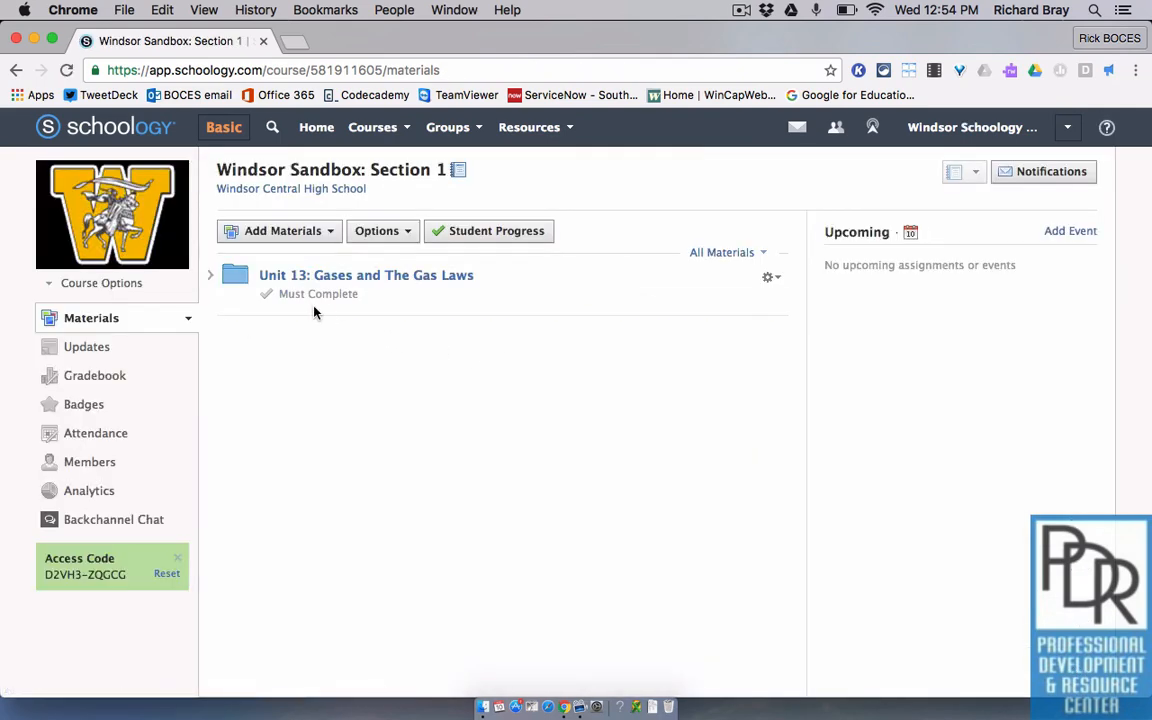
left_click(404, 231)
left_click(412, 260)
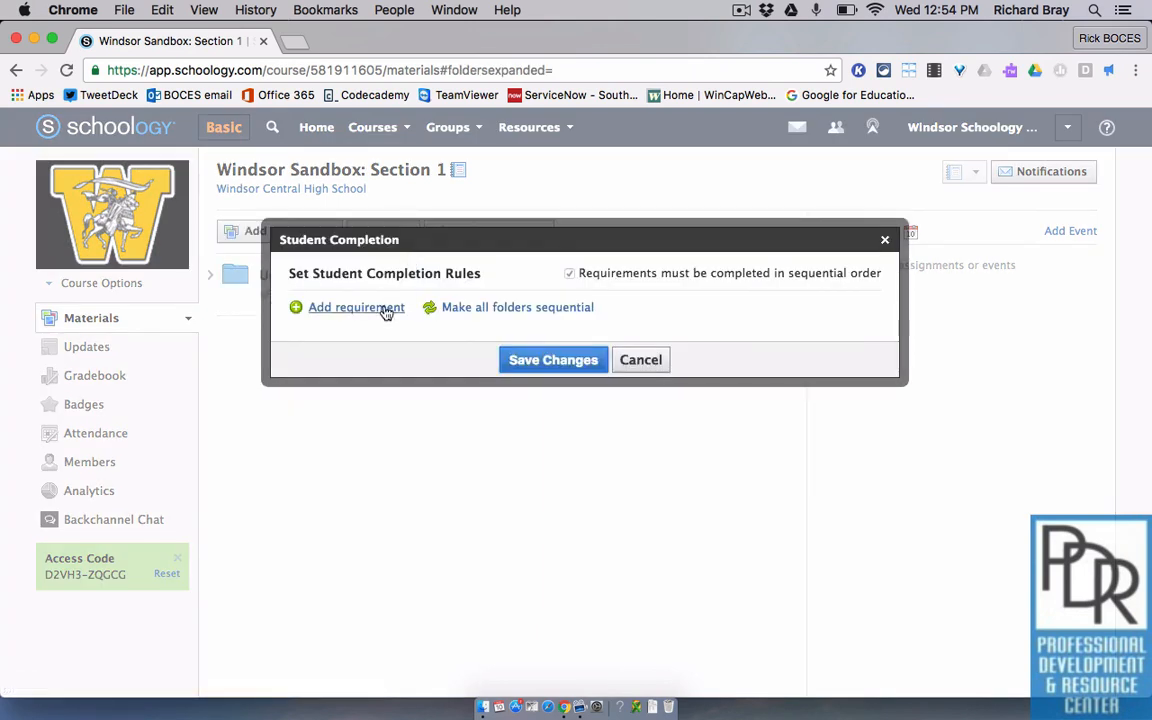
left_click(385, 308)
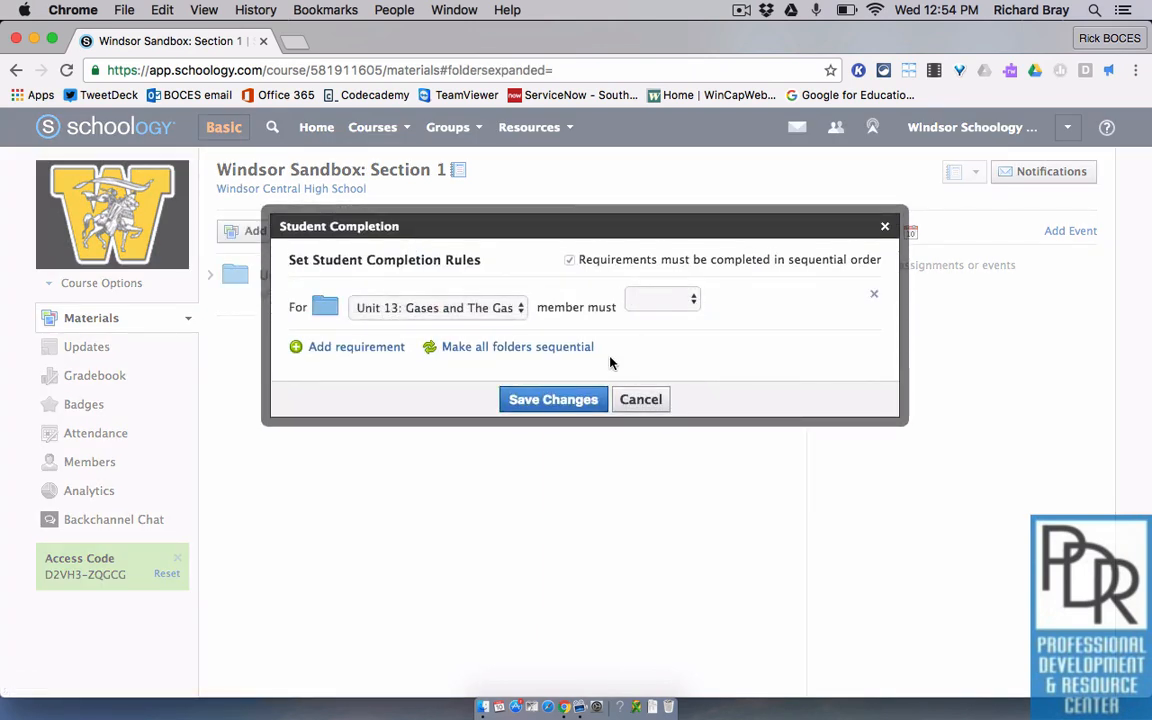
left_click(633, 402)
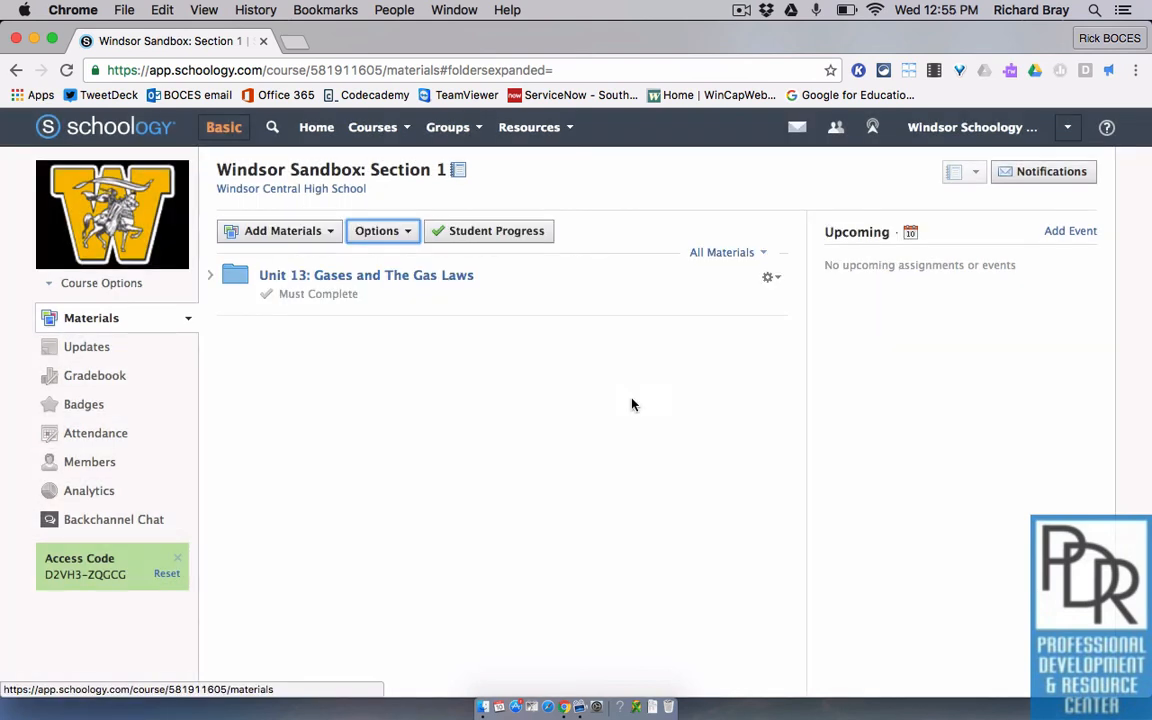